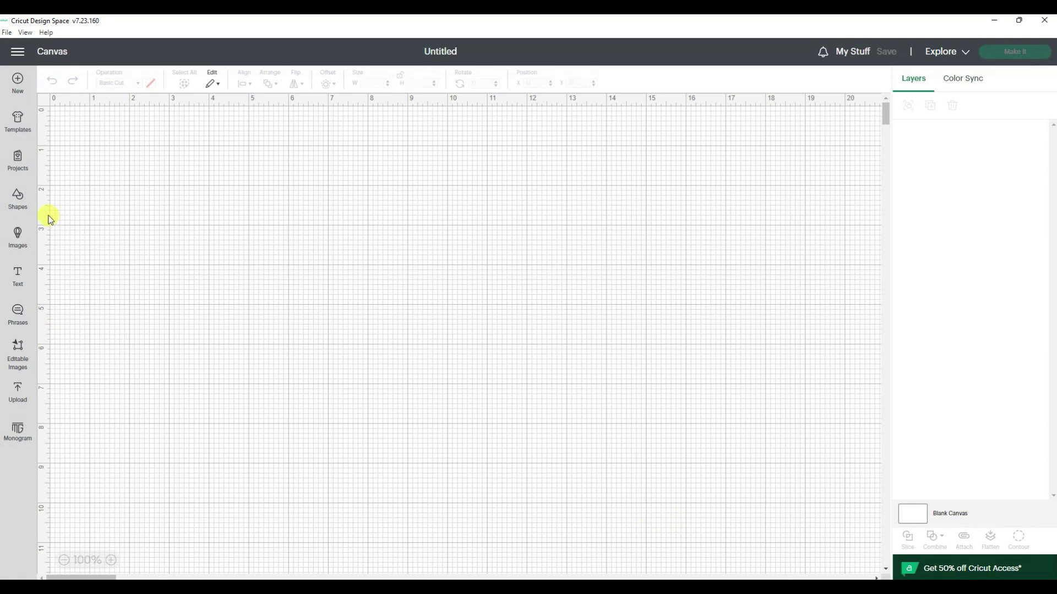
Add a heart shape, centre it, and enlarge it to about 6.8 by 6 inches
{"action": "left_click", "coordinate": [18, 199]}
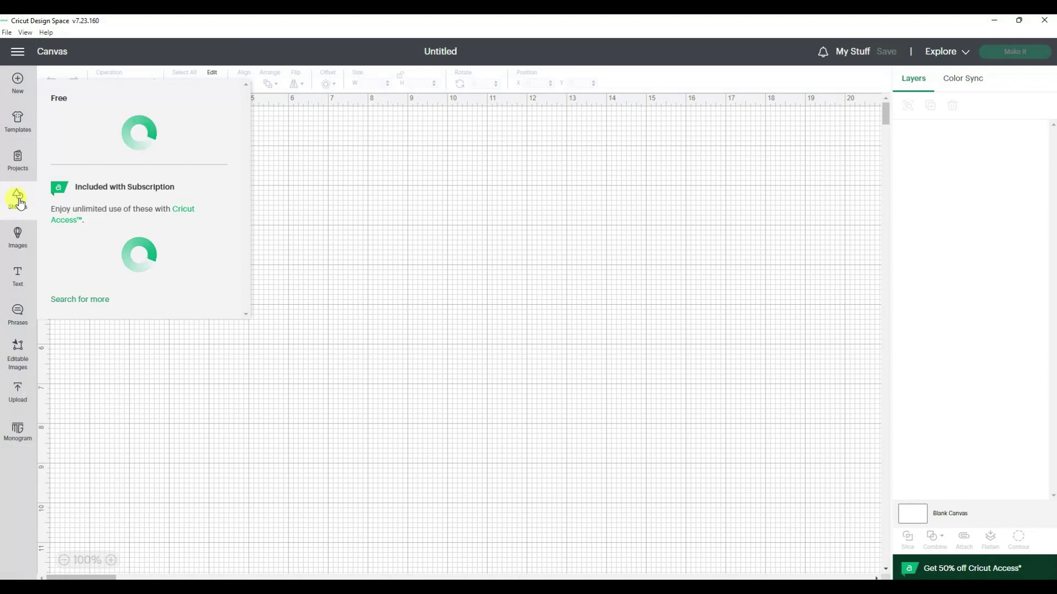
{"action": "left_click", "coordinate": [20, 203]}
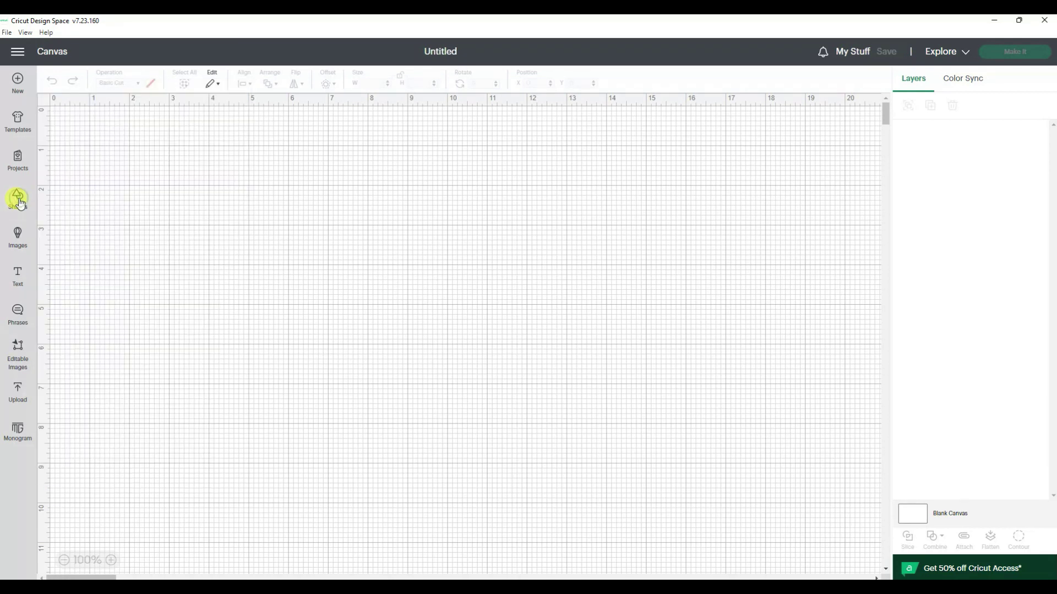
{"action": "left_click", "coordinate": [19, 203]}
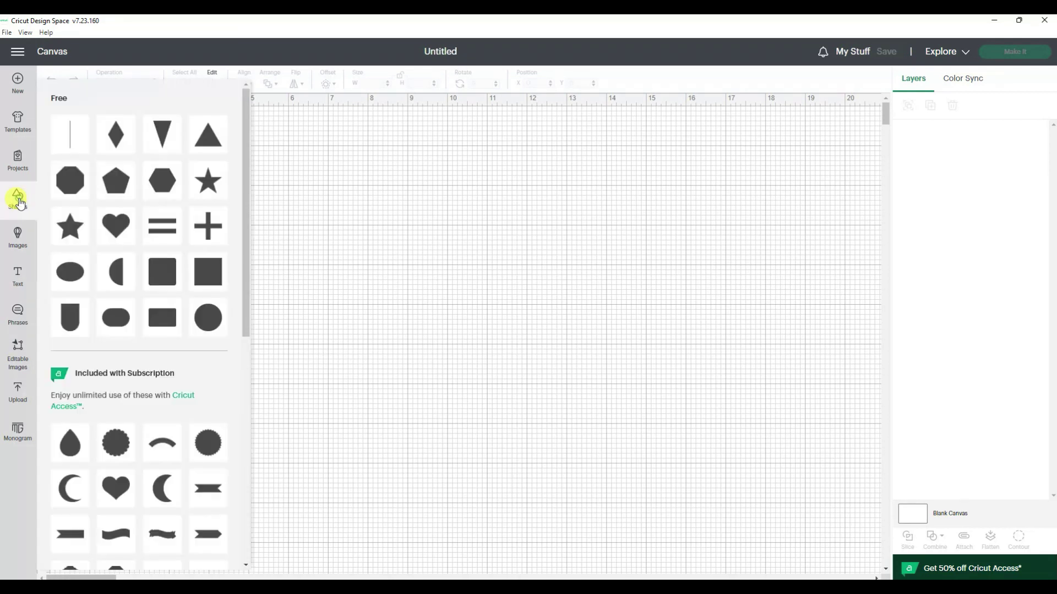
{"action": "left_click", "coordinate": [116, 226]}
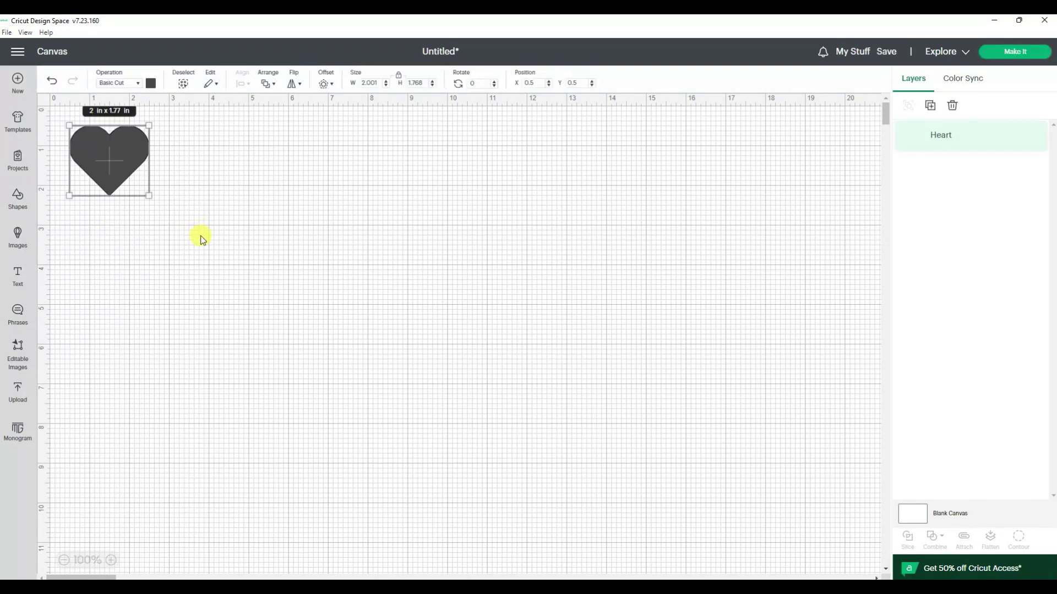
{"action": "left_click_drag", "start_coordinate": [103, 152], "coordinate": [226, 192]}
{"action": "left_click_drag", "start_coordinate": [302, 205], "coordinate": [576, 401]}
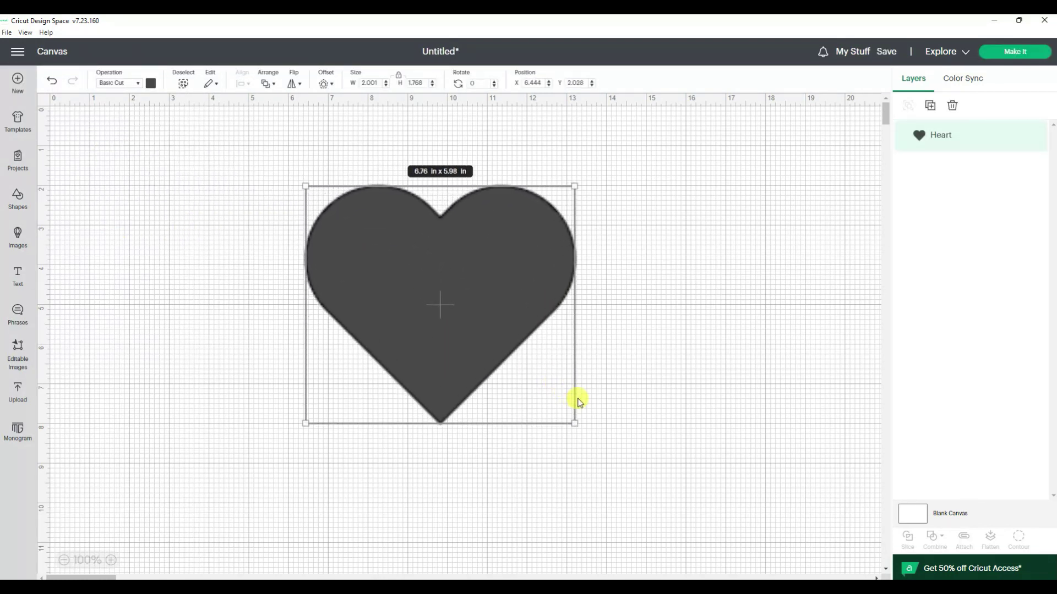
Colour the heart pink
{"action": "left_click", "coordinate": [151, 84]}
{"action": "left_click", "coordinate": [162, 138]}
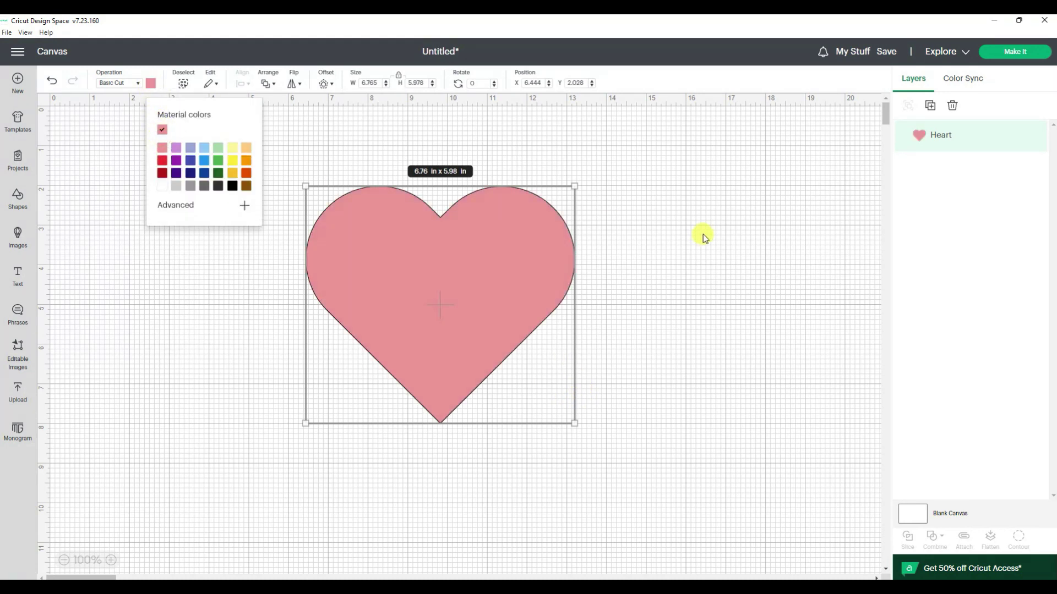
{"action": "left_click", "coordinate": [704, 235]}
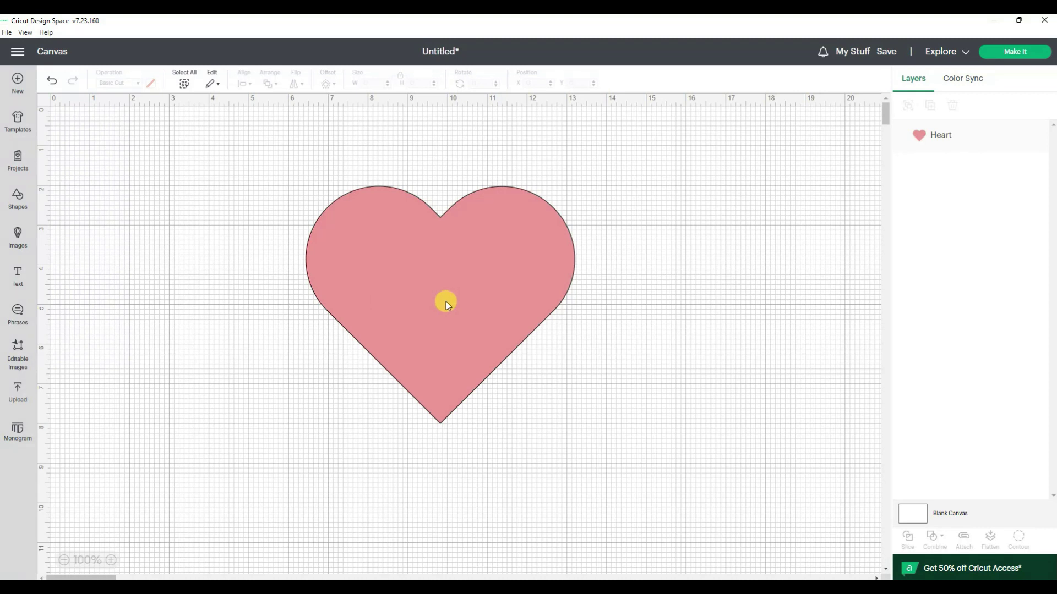
Add a 7.75 x 7.75 in square over the heart's right half, then select both shapes
{"action": "left_click", "coordinate": [18, 198]}
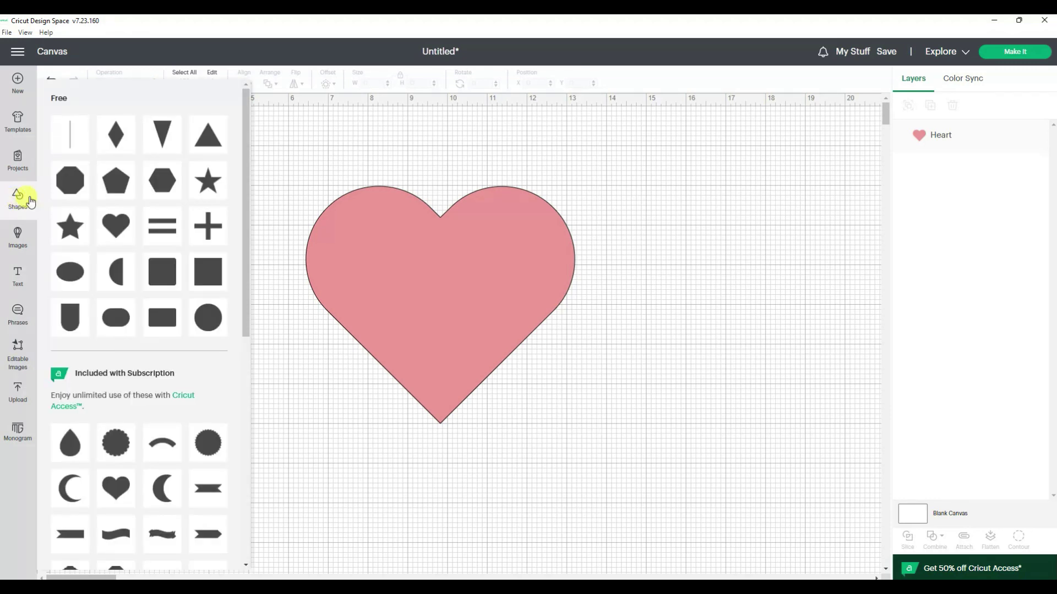
{"action": "left_click", "coordinate": [214, 268]}
{"action": "left_click_drag", "start_coordinate": [132, 187], "coordinate": [559, 472]}
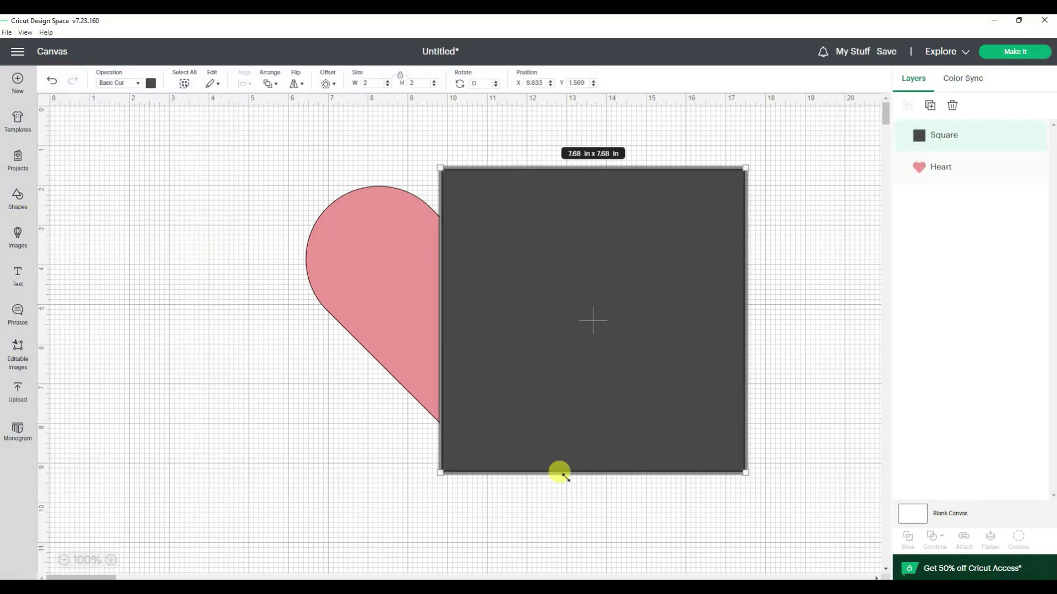
{"action": "mouse_move", "coordinate": [608, 345]}
{"action": "left_mouse_down"}
{"action": "mouse_move", "coordinate": [633, 345]}
{"action": "mouse_move", "coordinate": [611, 341]}
{"action": "left_mouse_up"}
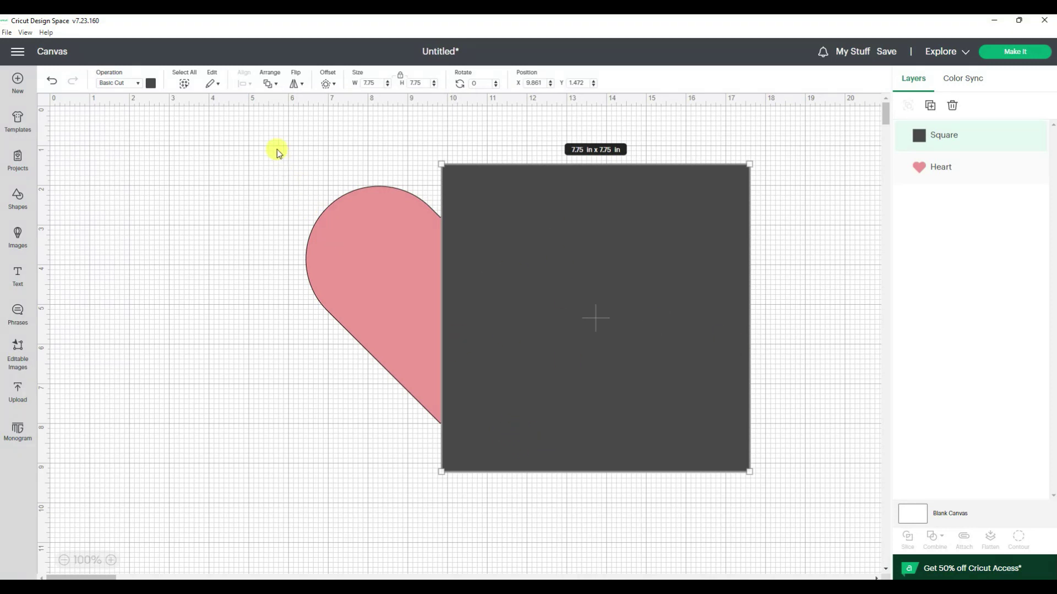
{"action": "left_click", "coordinate": [266, 139]}
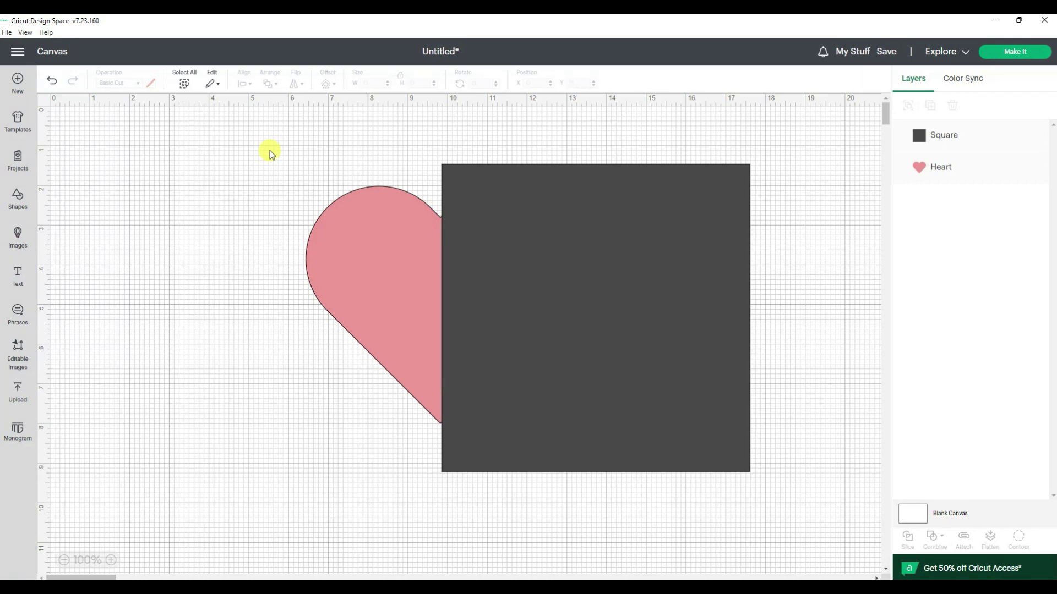
{"action": "left_click_drag", "start_coordinate": [229, 139], "coordinate": [809, 523]}
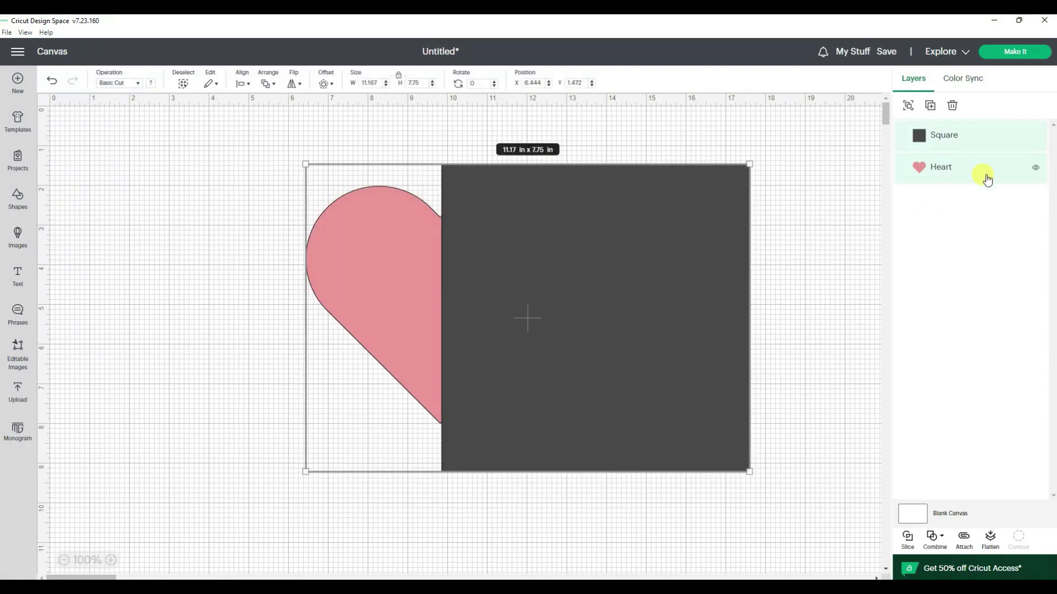
{"action": "left_click", "coordinate": [907, 544]}
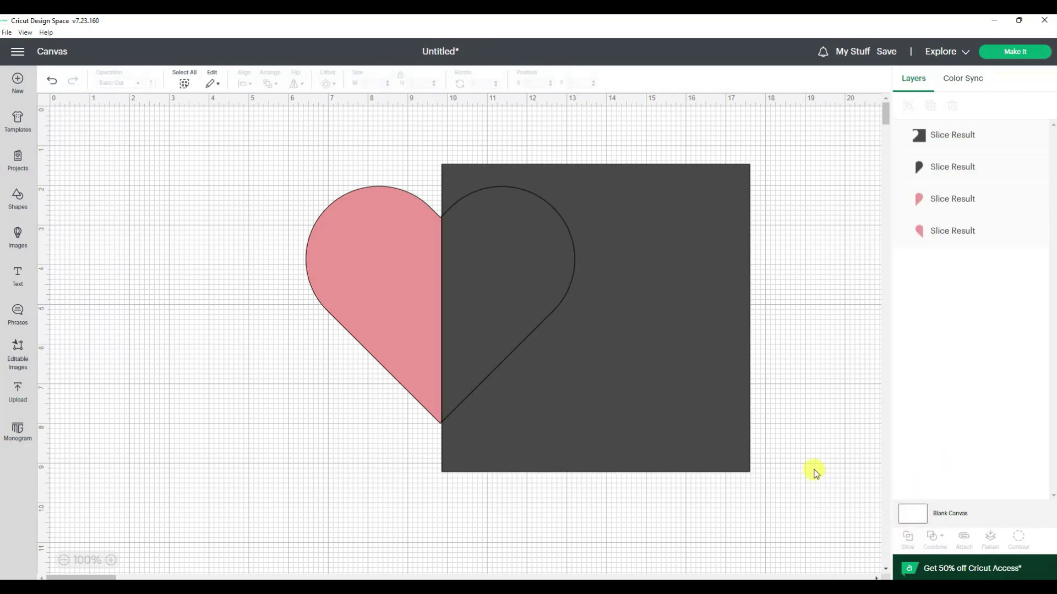
{"action": "left_click_drag", "start_coordinate": [382, 270], "coordinate": [277, 265]}
{"action": "left_click_drag", "start_coordinate": [627, 342], "coordinate": [779, 350]}
{"action": "left_click_drag", "start_coordinate": [510, 272], "coordinate": [636, 312]}
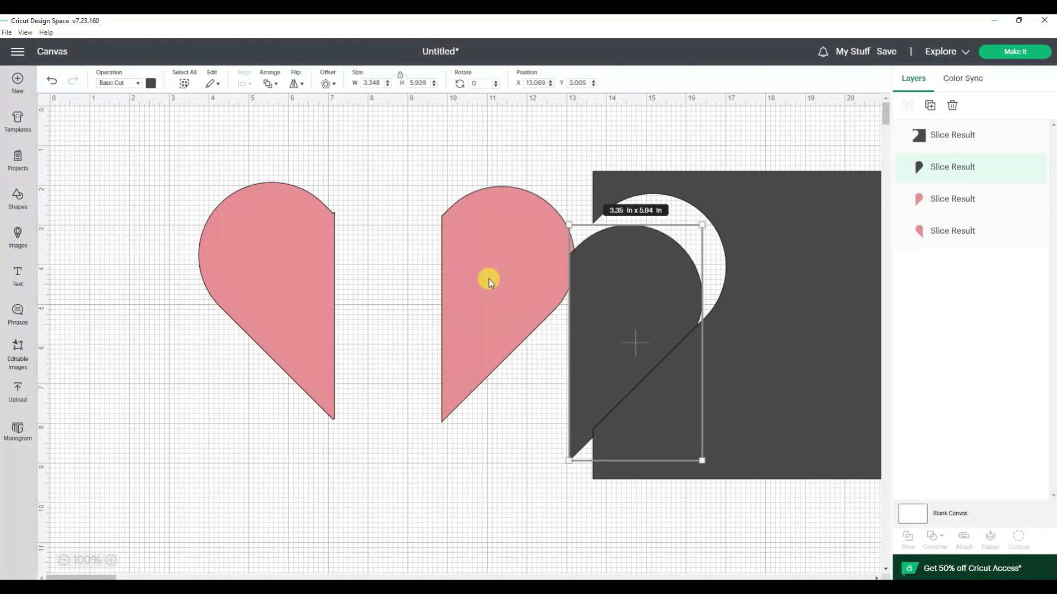
{"action": "left_click", "coordinate": [470, 273]}
{"action": "mouse_move", "coordinate": [481, 253]}
{"action": "left_mouse_down"}
{"action": "mouse_move", "coordinate": [491, 254]}
{"action": "mouse_move", "coordinate": [480, 256]}
{"action": "left_mouse_up"}
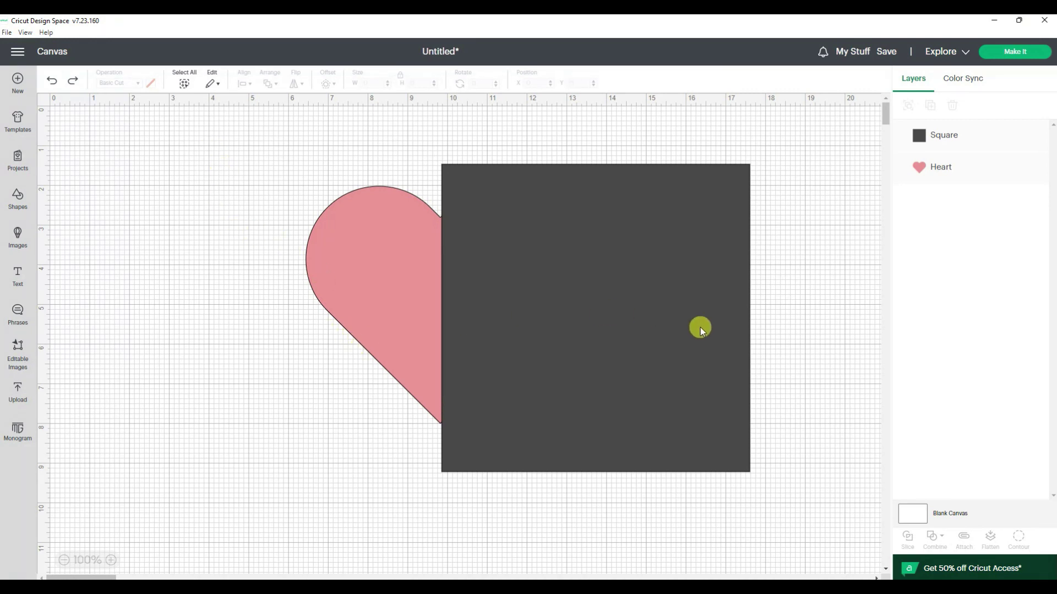
{"action": "left_click_drag", "start_coordinate": [232, 124], "coordinate": [816, 524]}
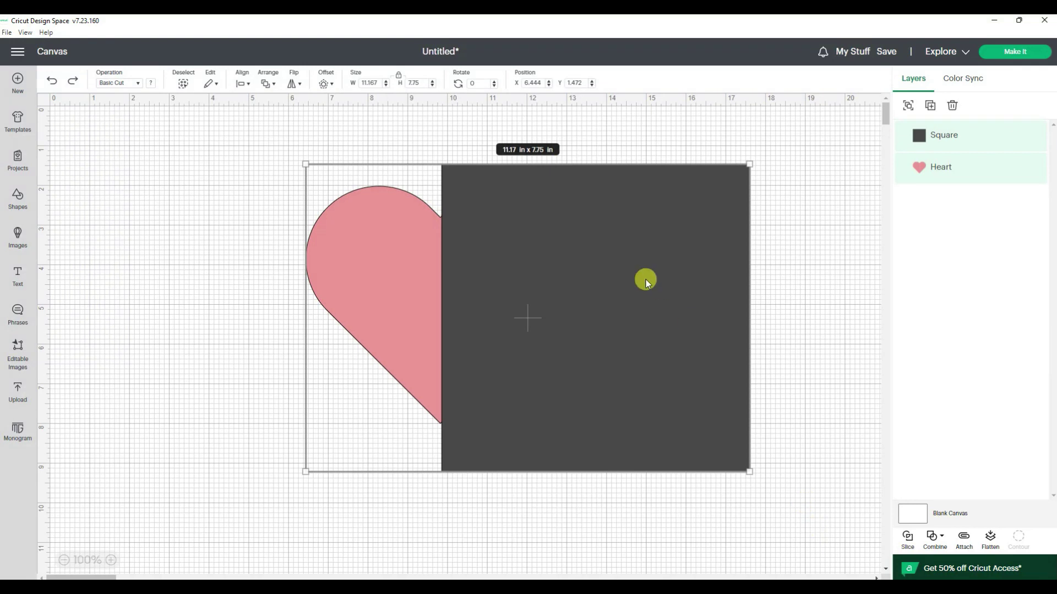
Apply Combine > Subtract to remove the square from the heart, leaving its left half
{"action": "left_click", "coordinate": [937, 545]}
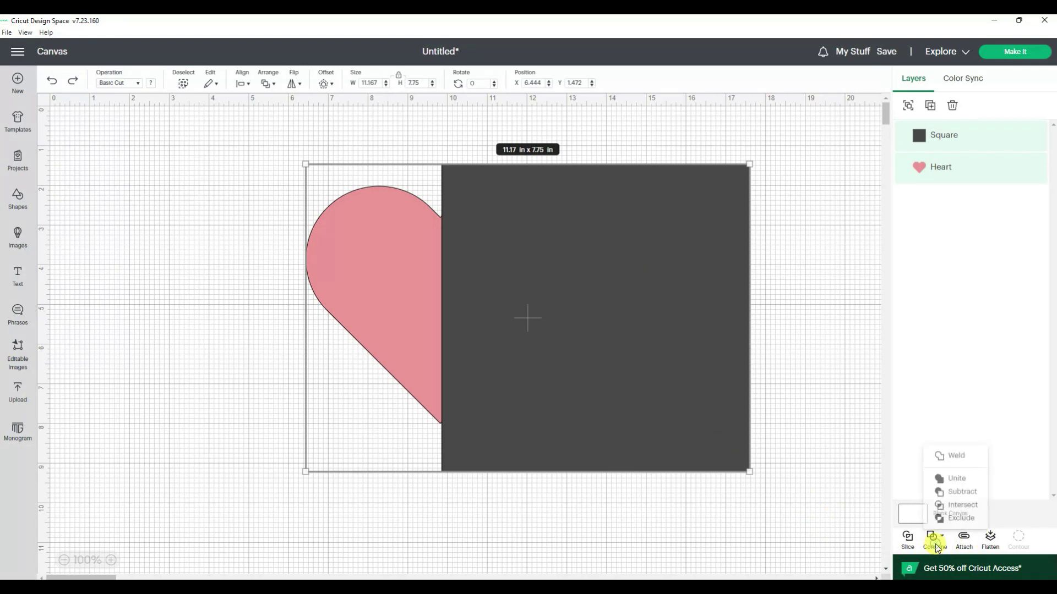
{"action": "left_click", "coordinate": [963, 490]}
{"action": "left_click", "coordinate": [663, 463]}
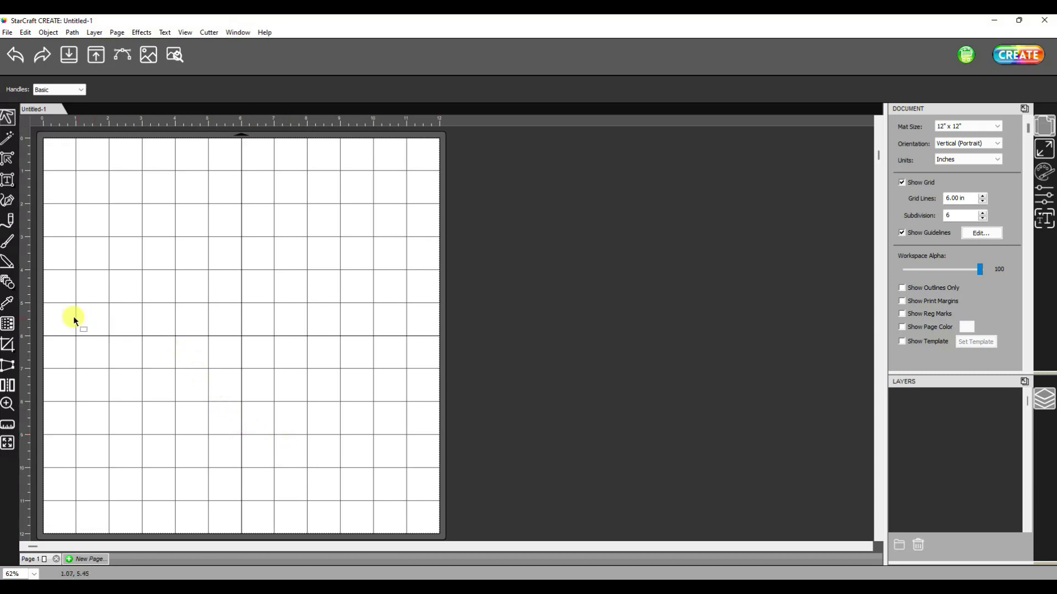
{"action": "left_click", "coordinate": [6, 283]}
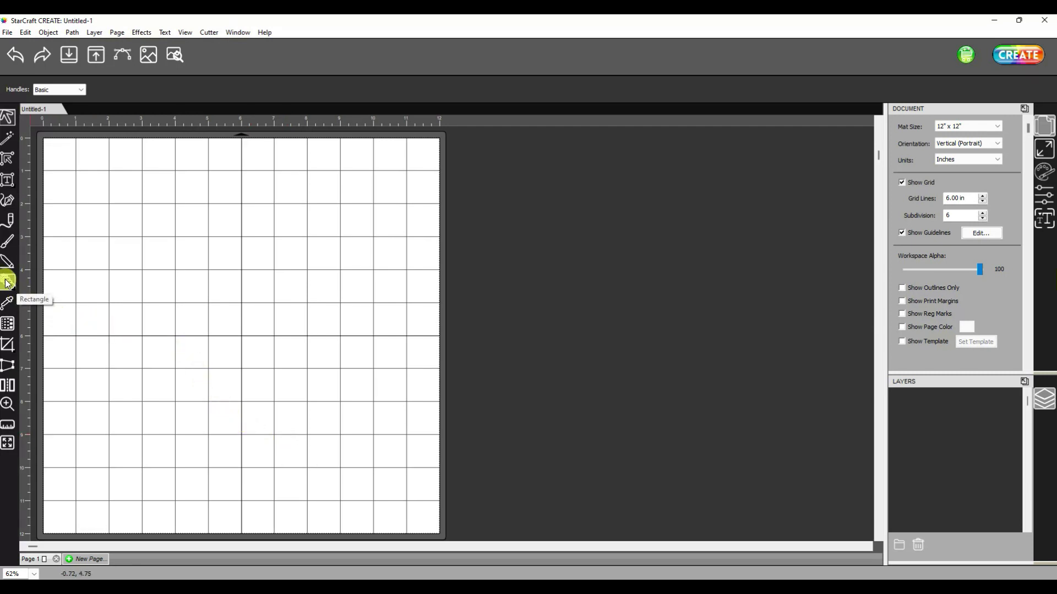
{"action": "left_click", "coordinate": [7, 283]}
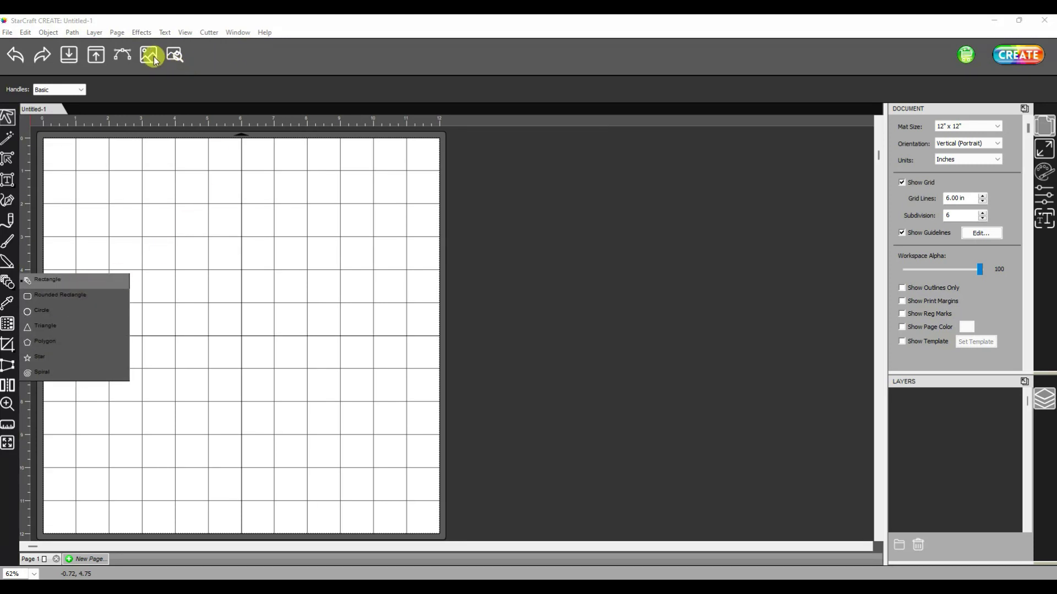
{"action": "left_click", "coordinate": [225, 57]}
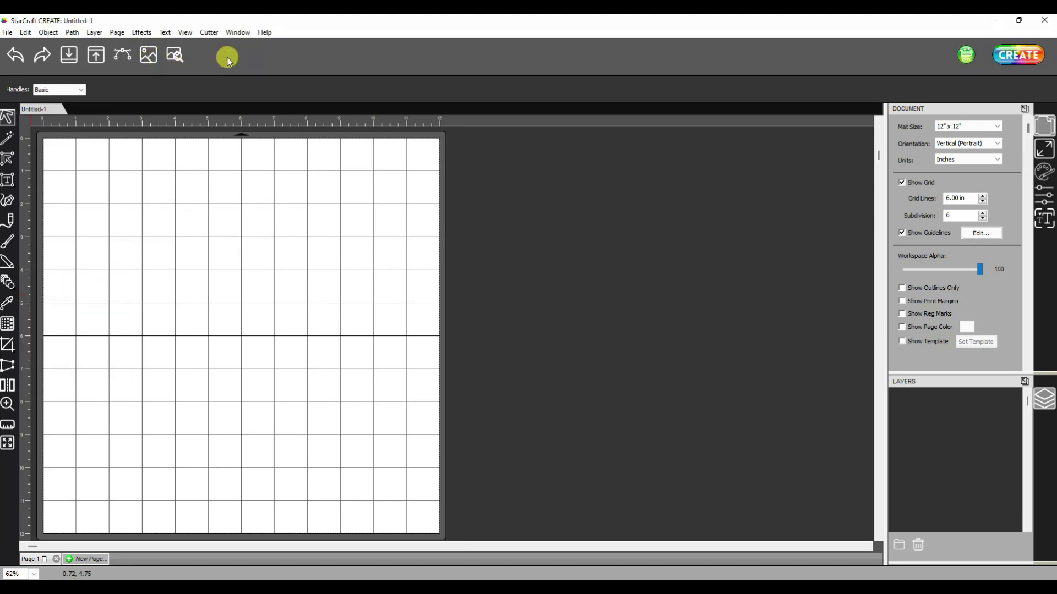
{"action": "left_click", "coordinate": [149, 55]}
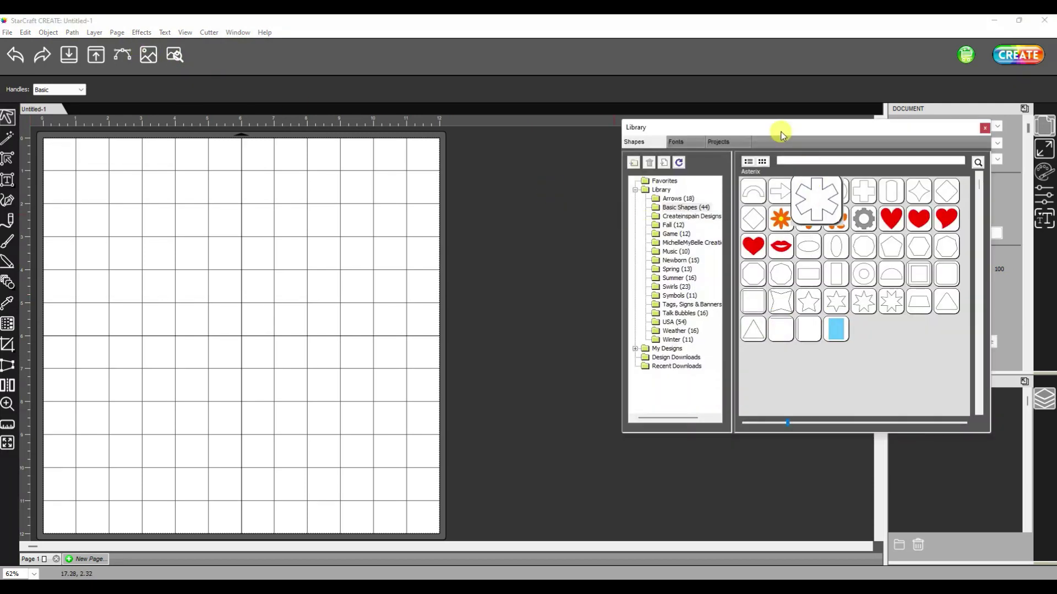
Add the Heart 2 shape and enlarge it to about 6.55 by 6.49 inches on the page
{"action": "left_click_drag", "start_coordinate": [782, 133], "coordinate": [622, 131]}
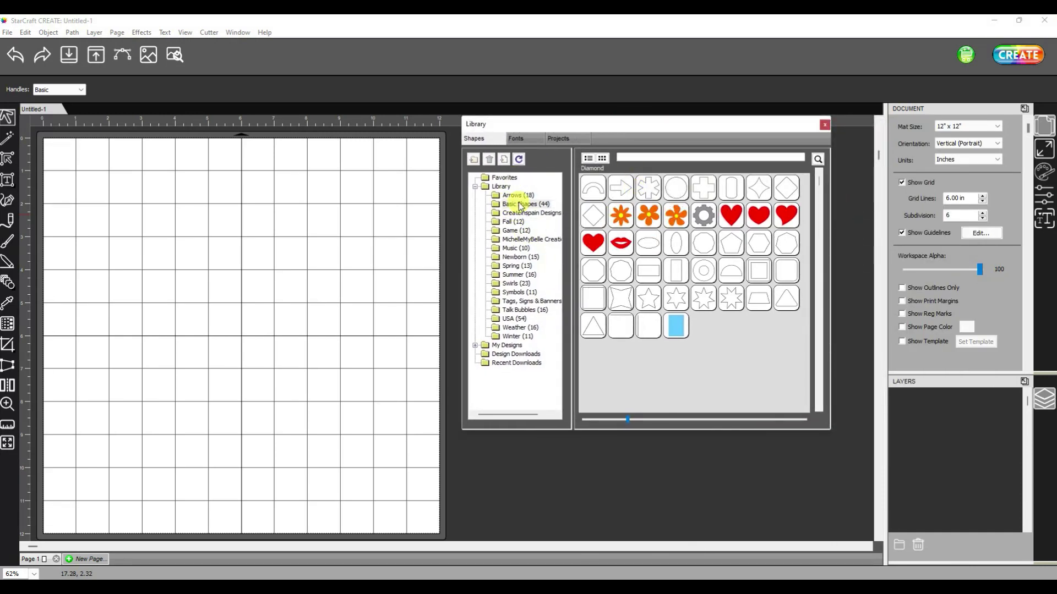
{"action": "mouse_move", "coordinate": [732, 222]}
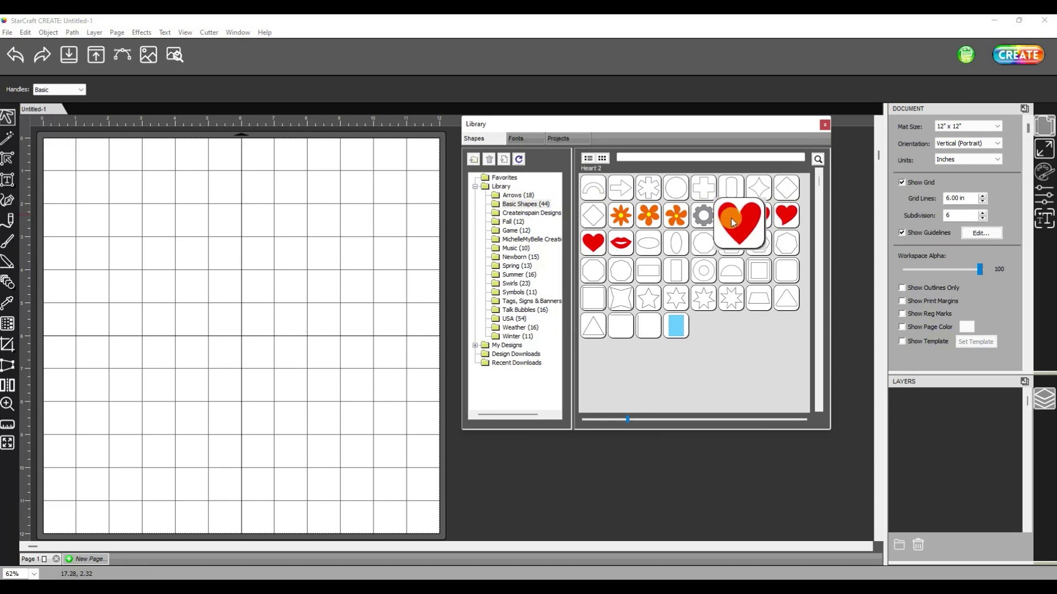
{"action": "double_click", "coordinate": [732, 222]}
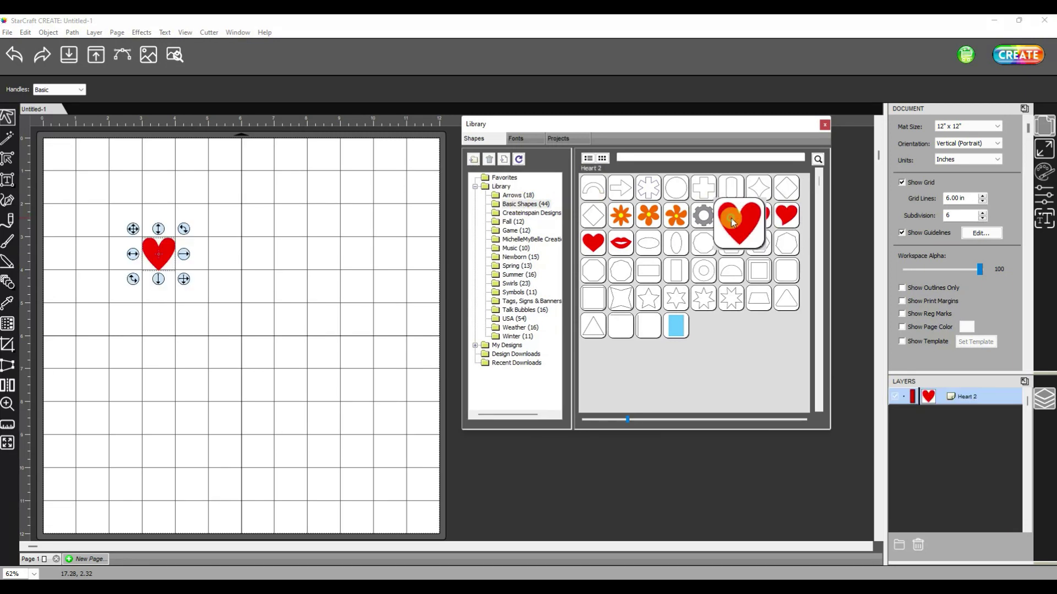
{"action": "left_click", "coordinate": [825, 125]}
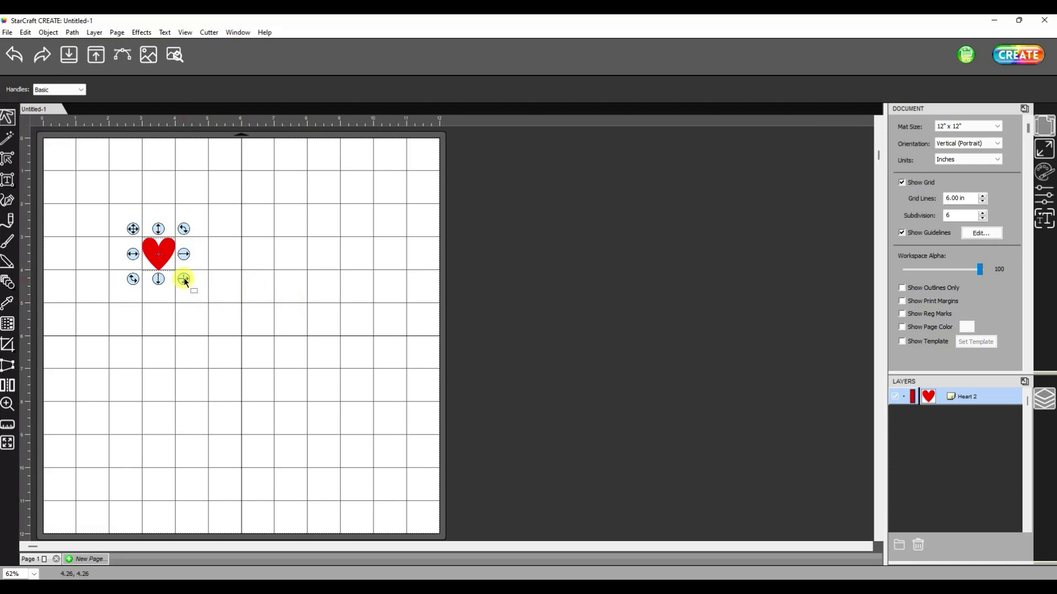
{"action": "left_click_drag", "start_coordinate": [184, 280], "coordinate": [367, 432]}
{"action": "left_click_drag", "start_coordinate": [318, 330], "coordinate": [259, 274]}
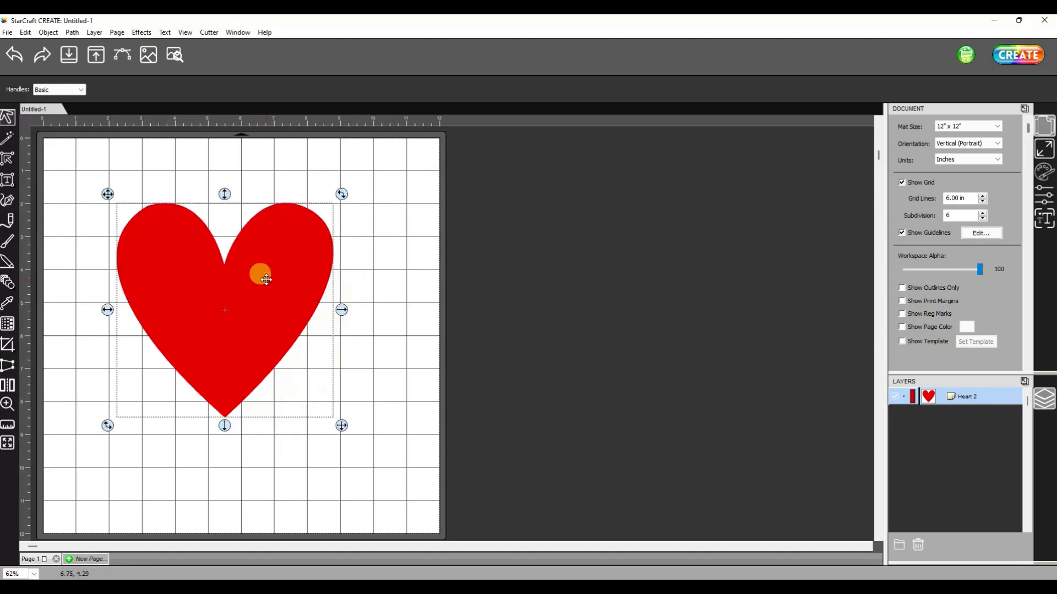
{"action": "left_click", "coordinate": [9, 283]}
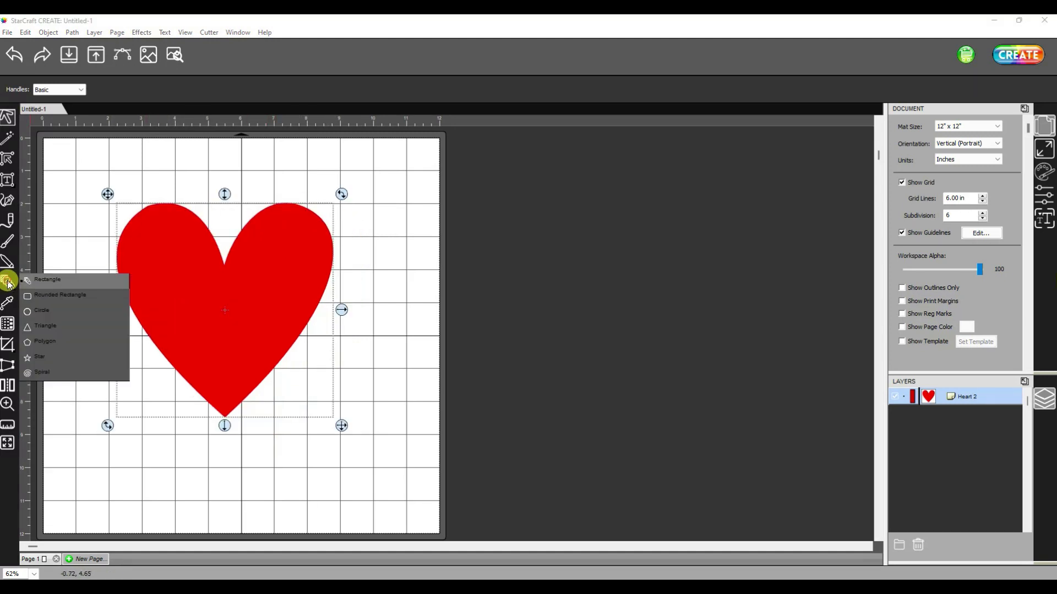
Draw a tall rectangle over the heart's right half and select it
{"action": "left_click", "coordinate": [57, 279]}
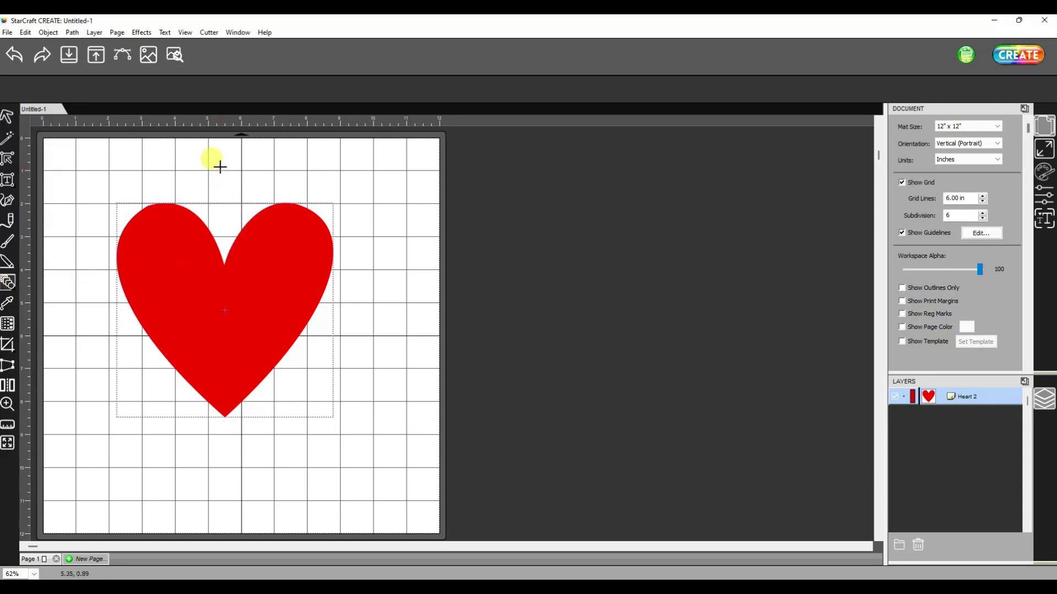
{"action": "left_click_drag", "start_coordinate": [225, 167], "coordinate": [394, 469]}
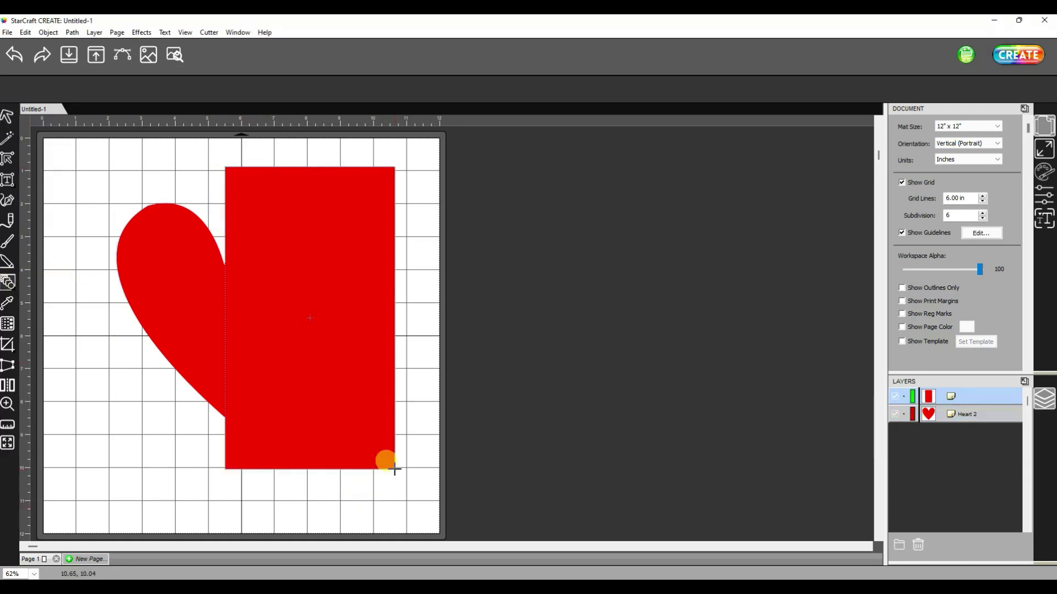
{"action": "left_click", "coordinate": [11, 118]}
{"action": "left_click", "coordinate": [289, 183]}
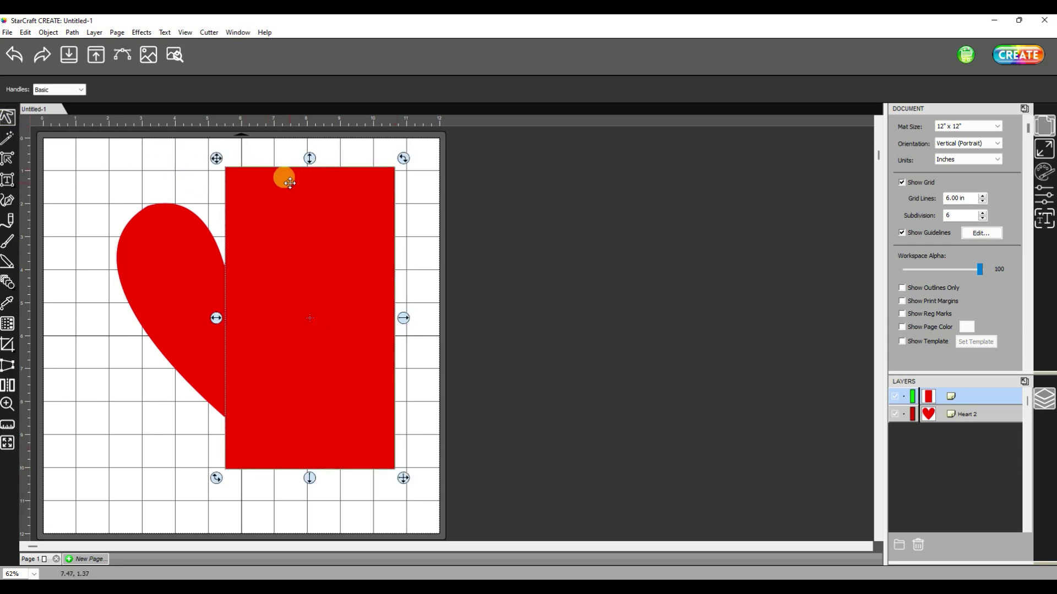
{"action": "left_click", "coordinate": [1039, 175]}
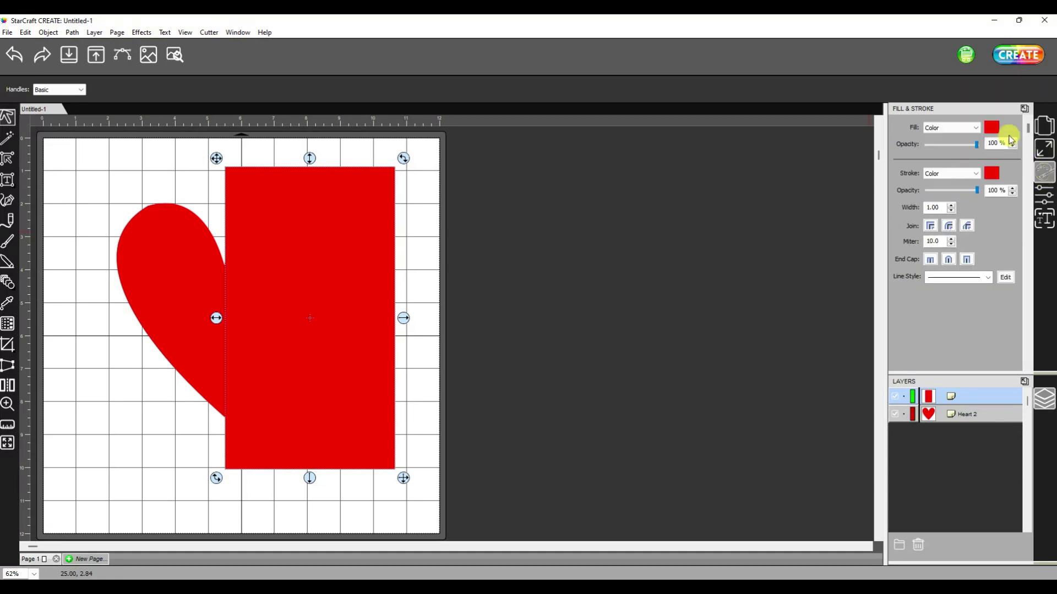
Fill the rectangle grey (666666)
{"action": "left_click", "coordinate": [992, 128]}
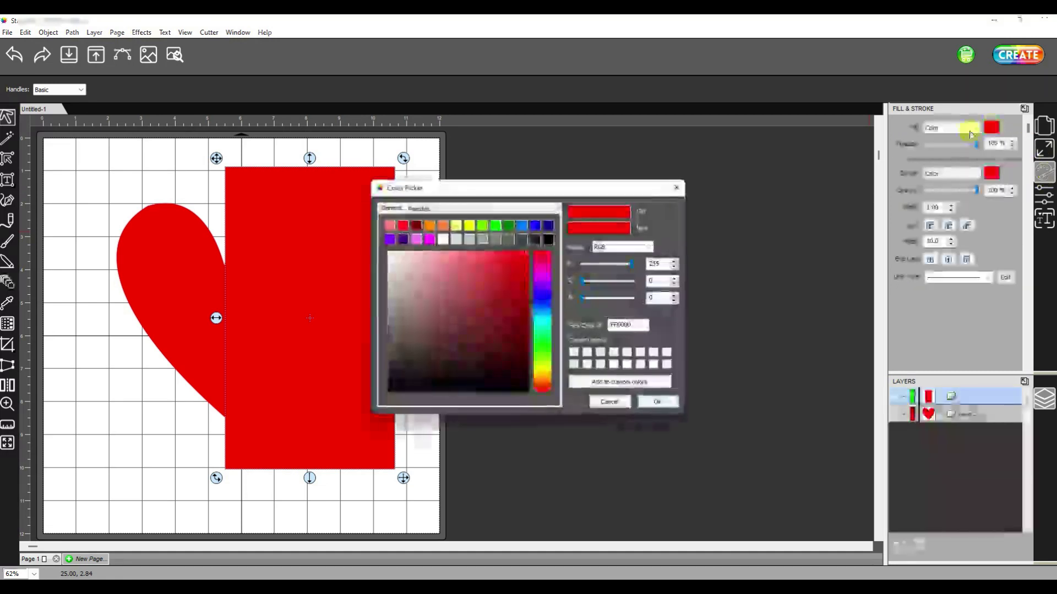
{"action": "left_click", "coordinate": [510, 239]}
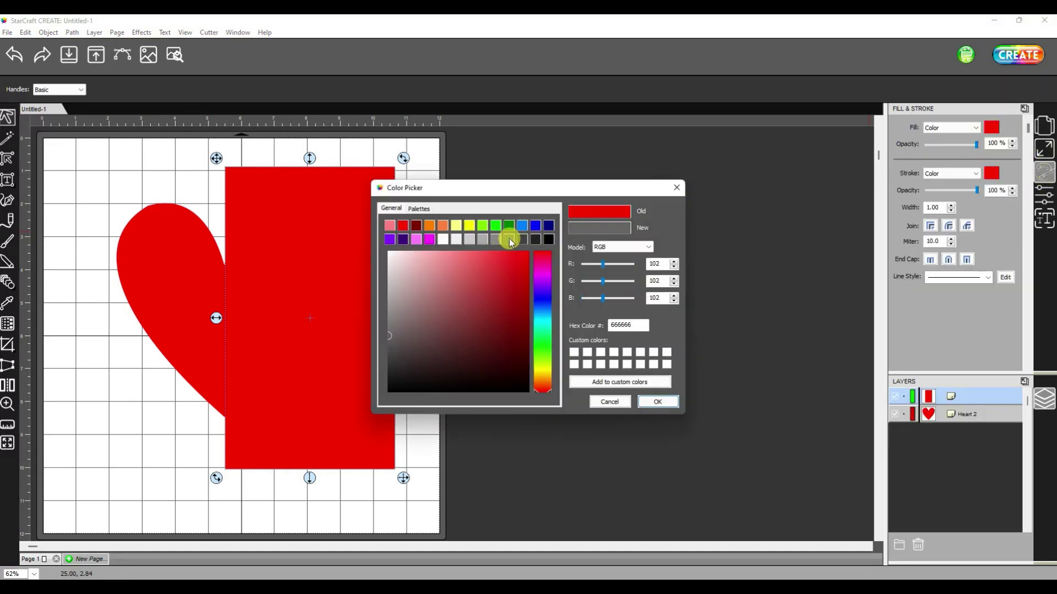
{"action": "left_click", "coordinate": [668, 402]}
Recolour the heart's fill pink (FF80FF)
{"action": "left_click", "coordinate": [130, 231]}
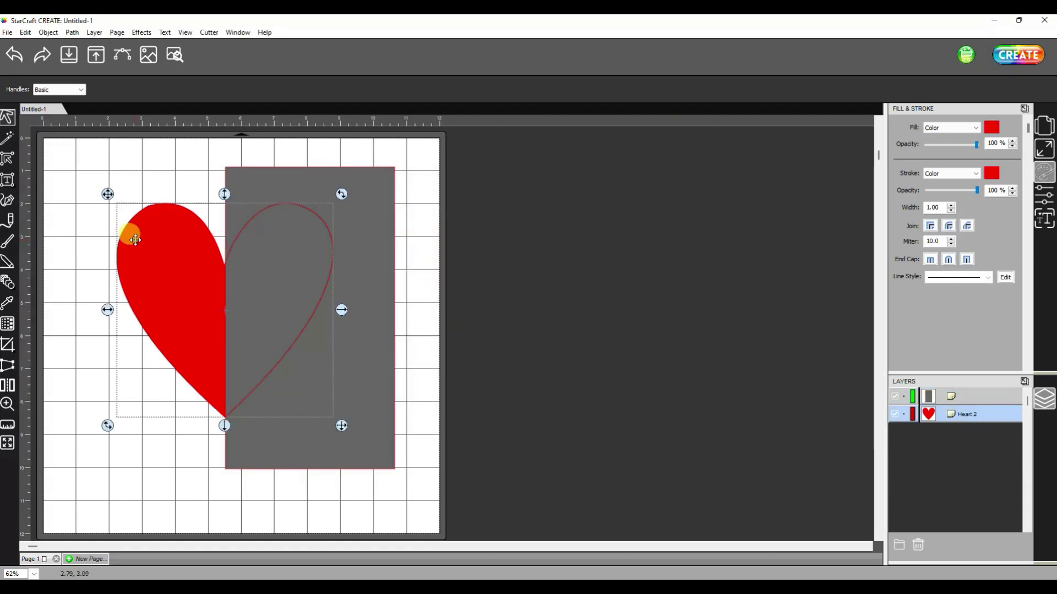
{"action": "left_click", "coordinate": [992, 128]}
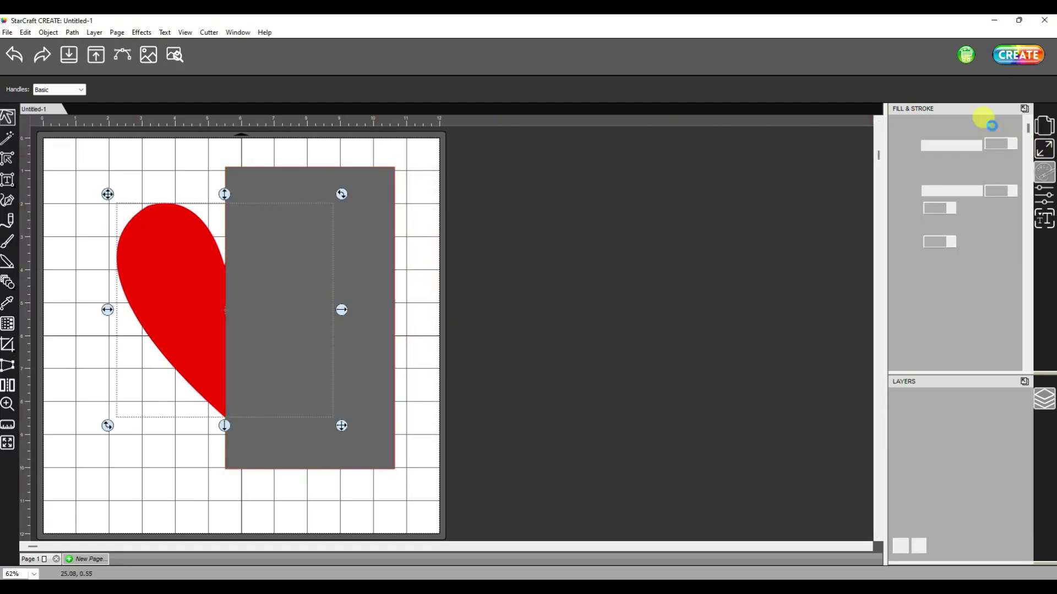
{"action": "left_click", "coordinate": [417, 242]}
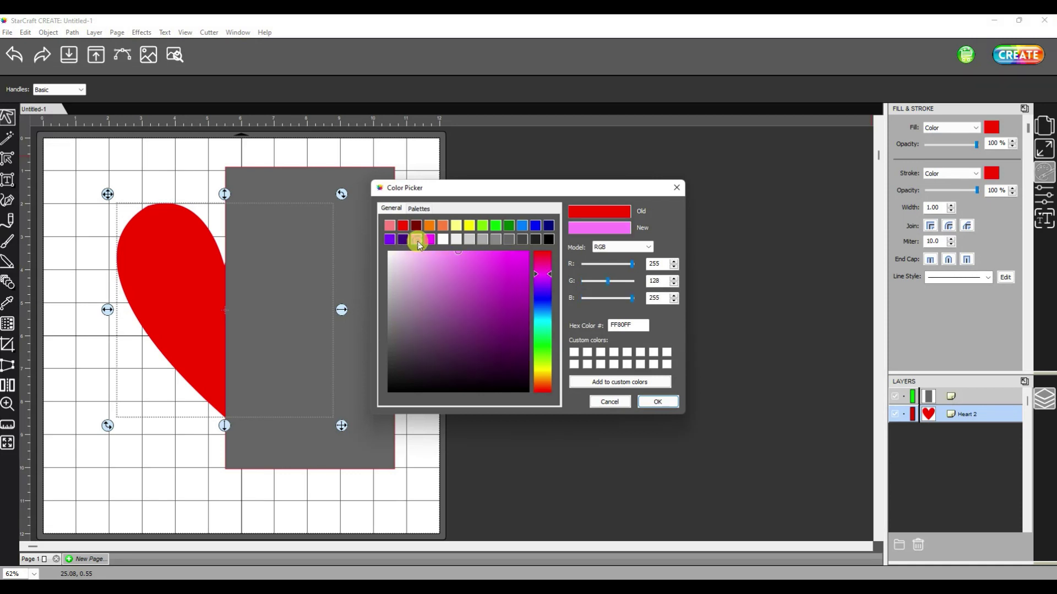
{"action": "left_click", "coordinate": [670, 402]}
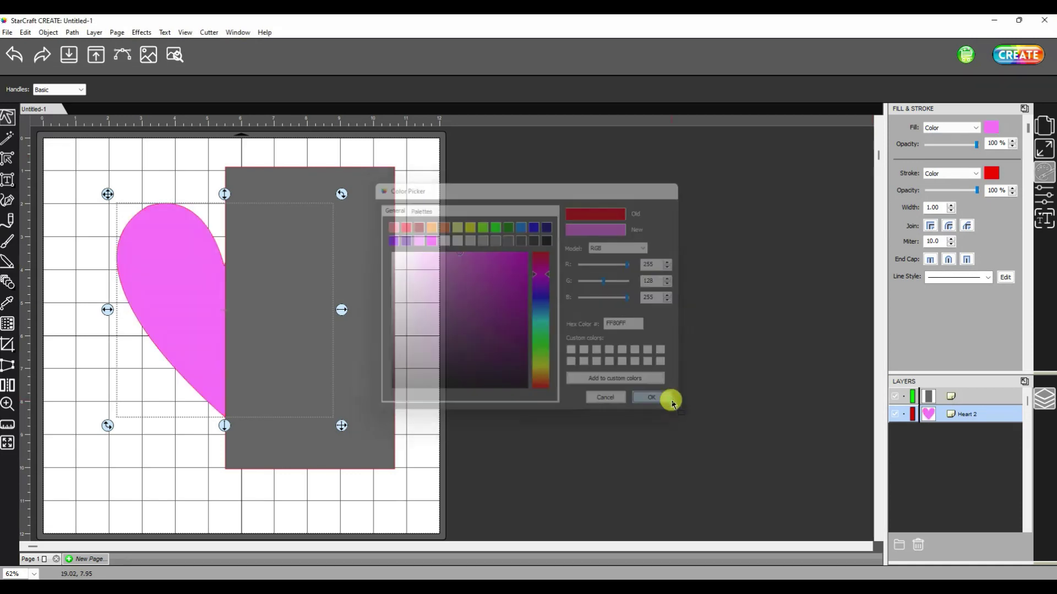
{"action": "left_click", "coordinate": [672, 403]}
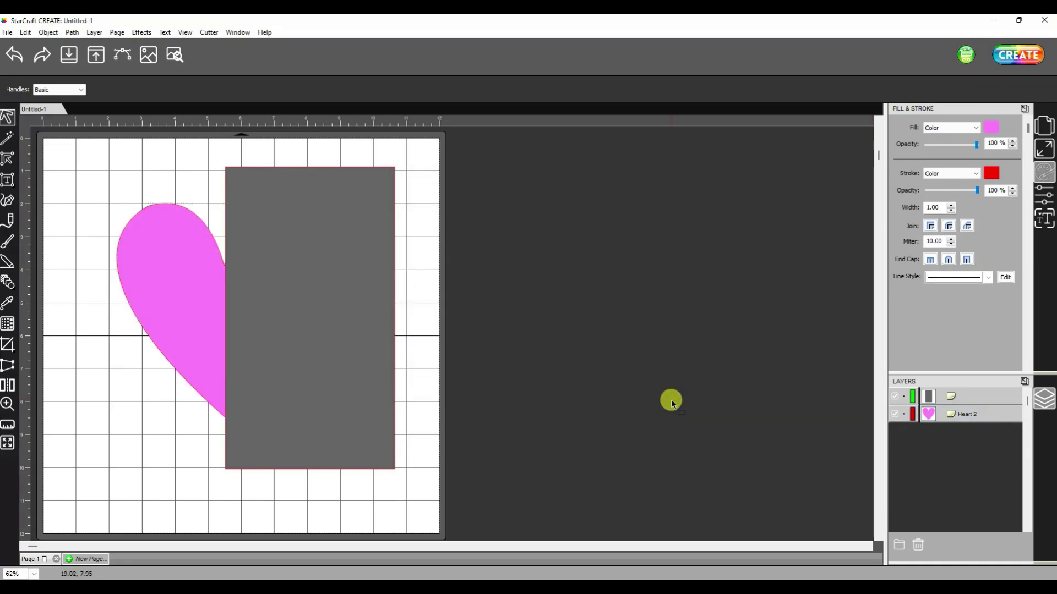
Select both shapes and apply Path > Back Minus Front, leaving the pink left half
{"action": "left_click_drag", "start_coordinate": [61, 147], "coordinate": [428, 502]}
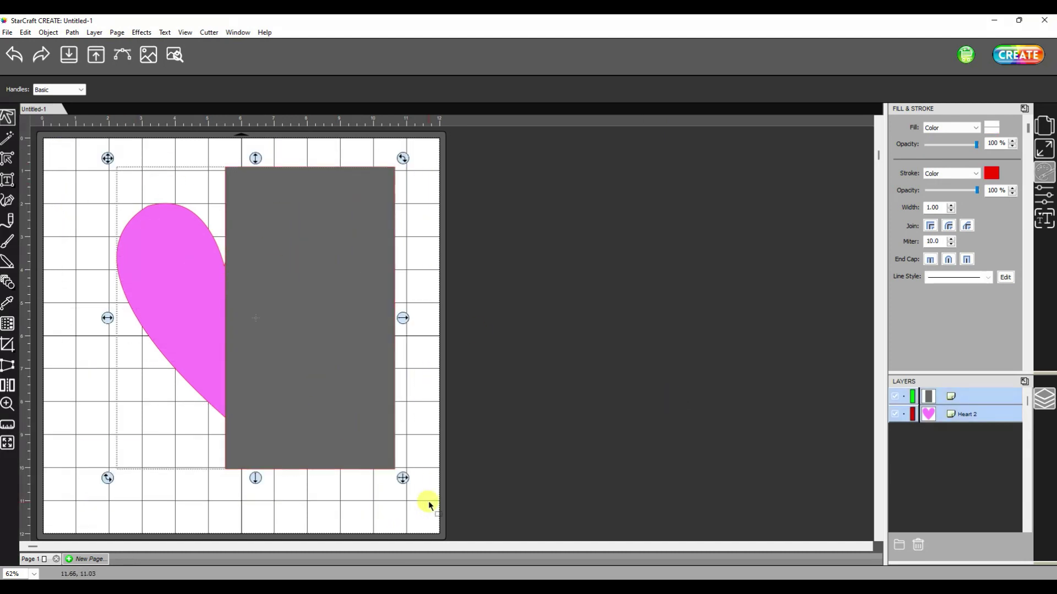
{"action": "left_click", "coordinate": [74, 33]}
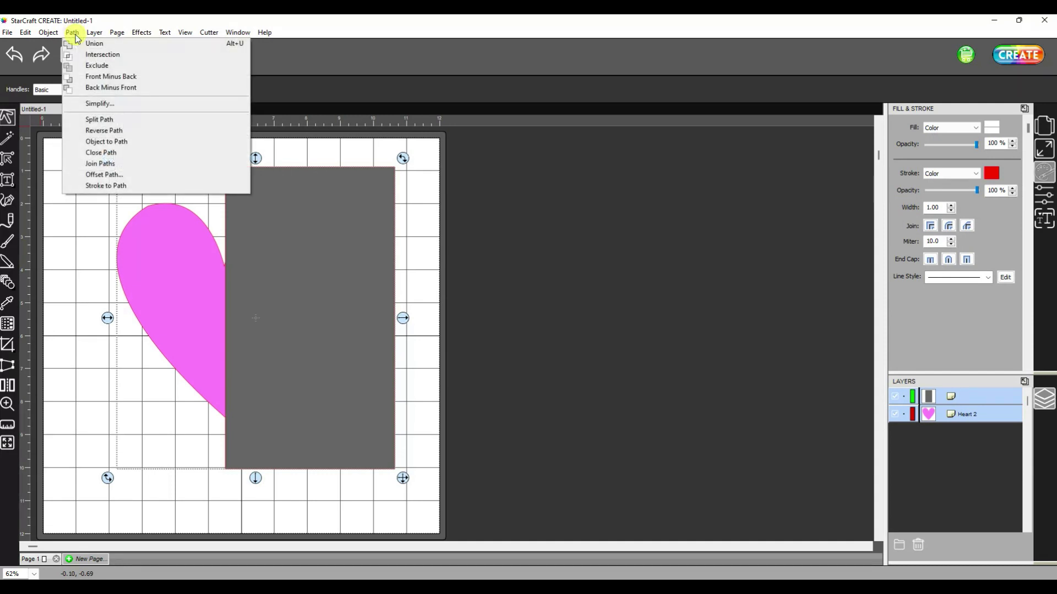
{"action": "left_click", "coordinate": [108, 87]}
{"action": "left_click", "coordinate": [366, 243]}
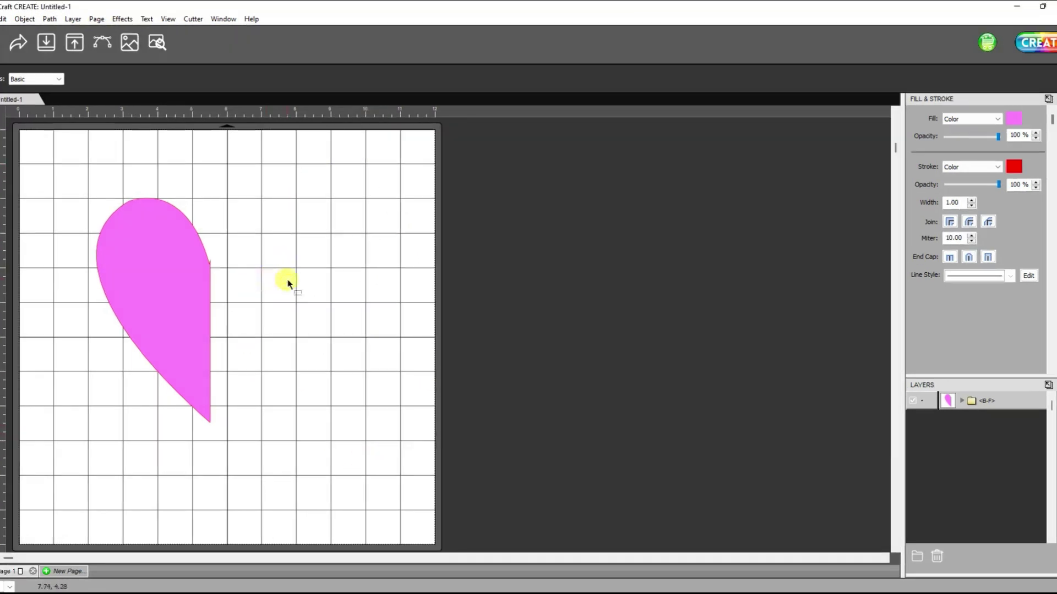
Undo Back Minus Front and align the grey rectangle's left edge to the heart's centre line
{"action": "left_click", "coordinate": [206, 266]}
{"action": "left_click", "coordinate": [6, 52]}
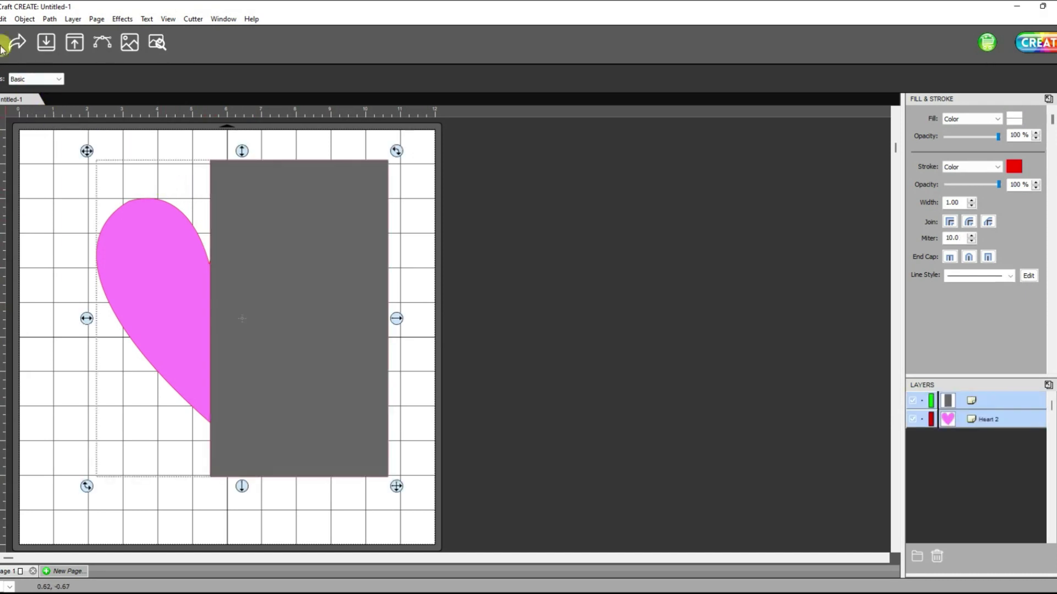
{"action": "mouse_move", "coordinate": [337, 276]}
{"action": "left_mouse_down"}
{"action": "mouse_move", "coordinate": [424, 280]}
{"action": "mouse_move", "coordinate": [349, 278]}
{"action": "left_mouse_up"}
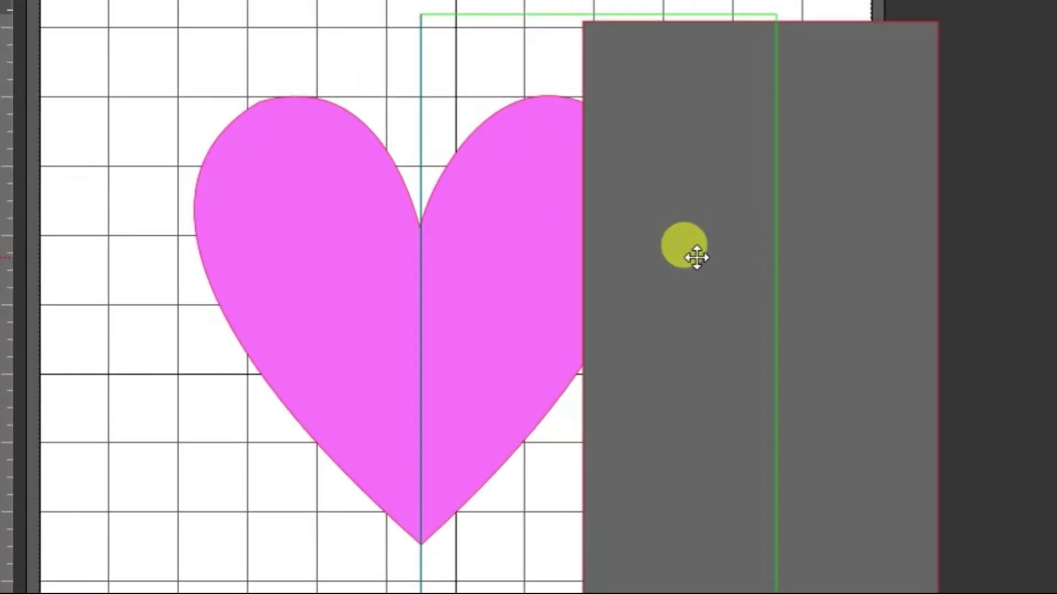
{"action": "left_click_drag", "start_coordinate": [696, 257], "coordinate": [694, 253]}
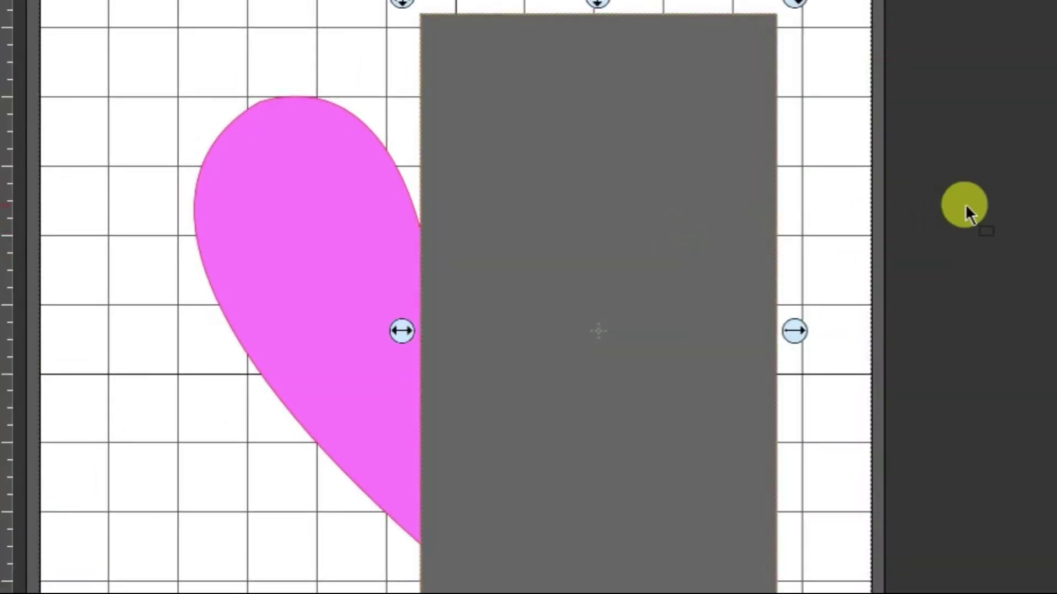